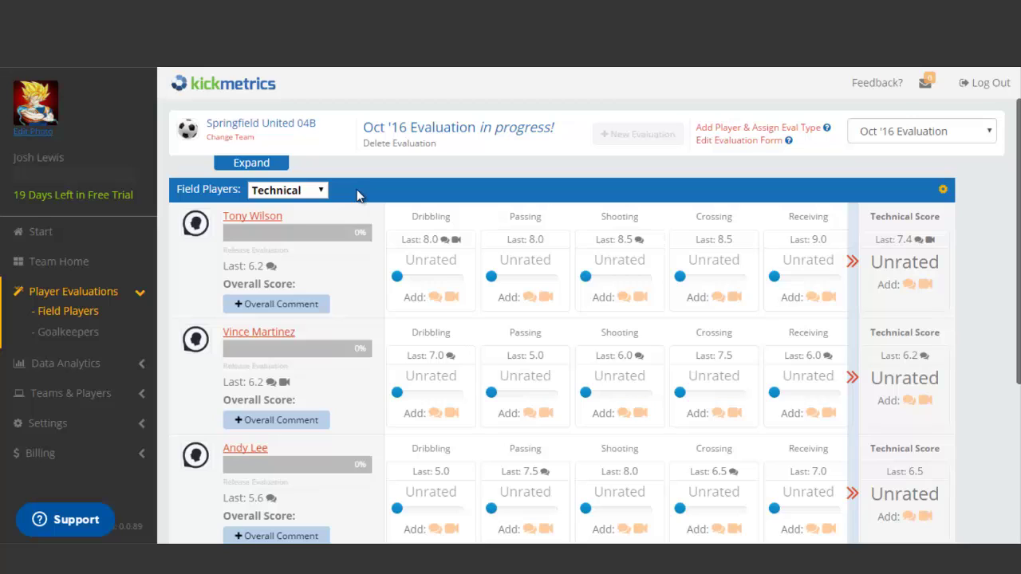
Step: Look through the available evaluation categories and all the Technical skill criteria for the field players
click(322, 190)
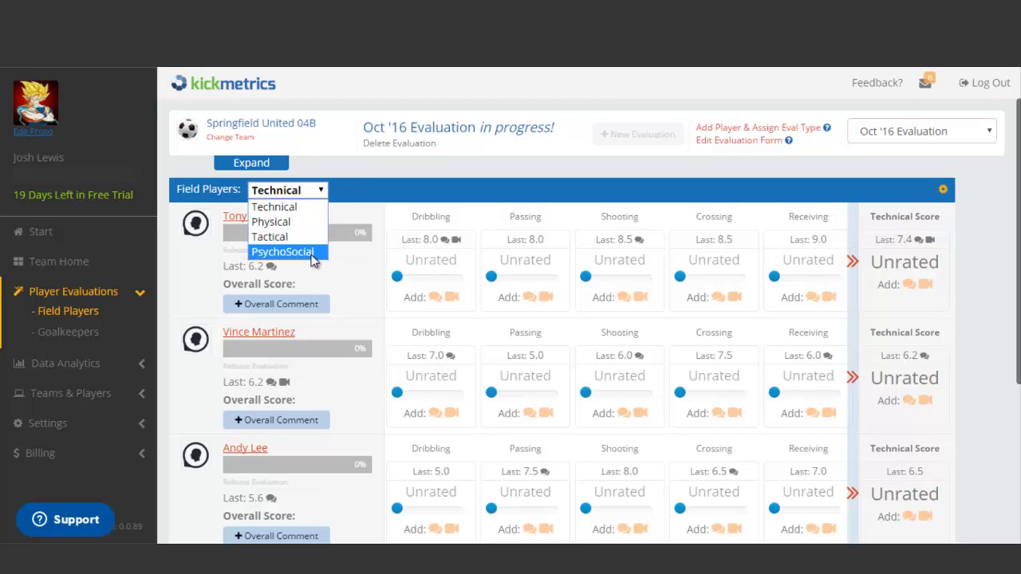
click(323, 191)
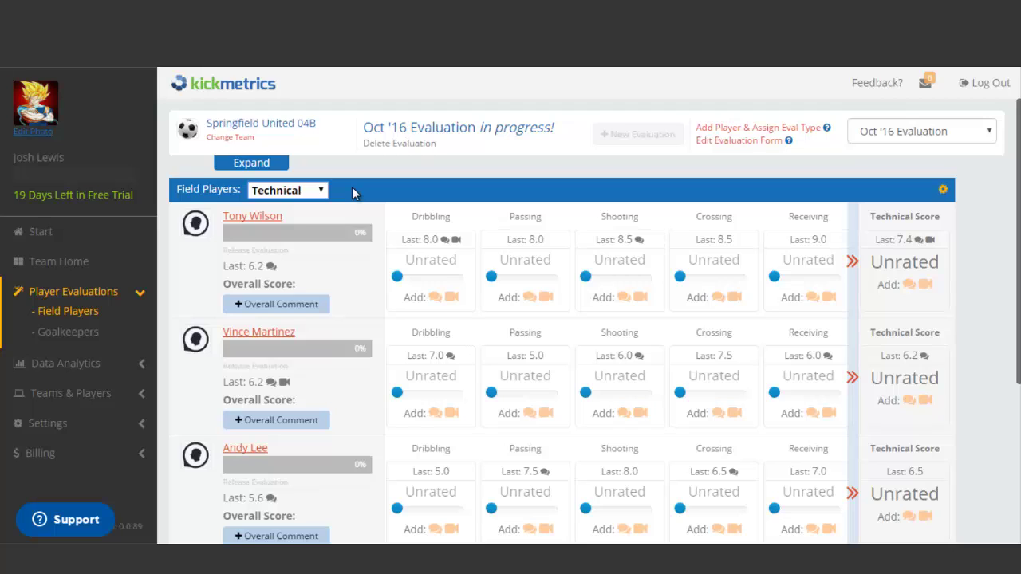
click(853, 263)
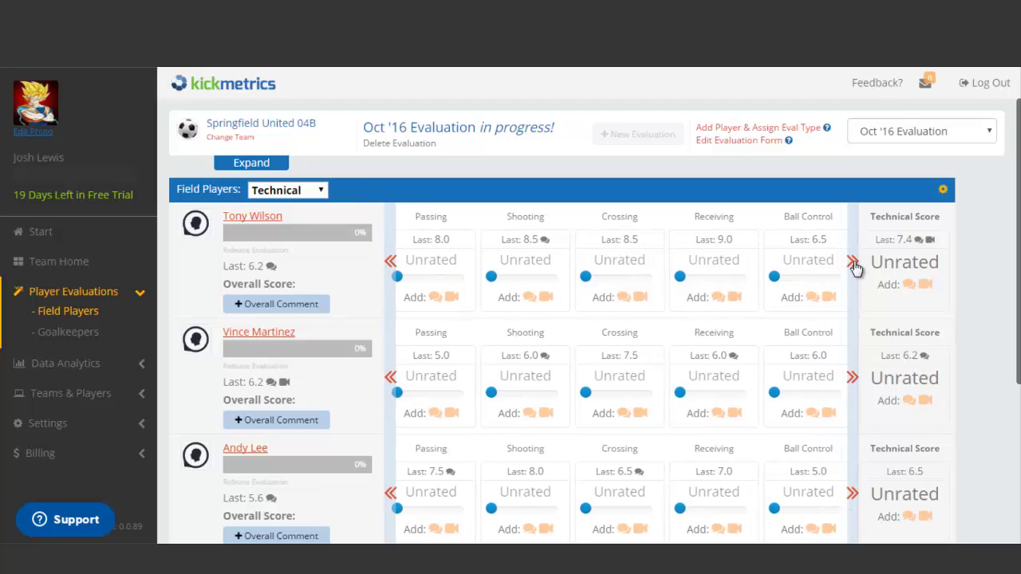
click(853, 263)
click(852, 266)
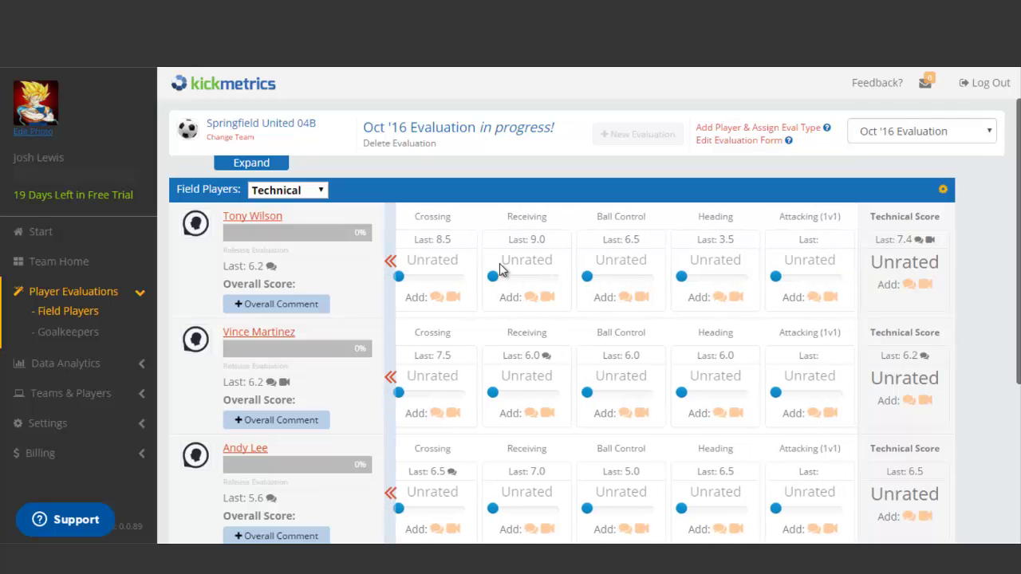
click(390, 264)
click(391, 263)
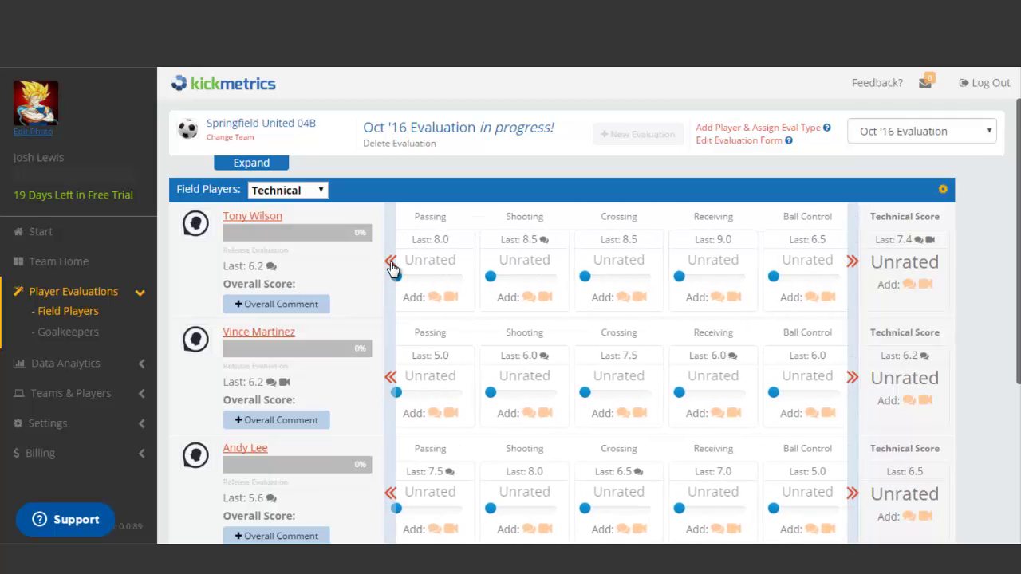
click(391, 263)
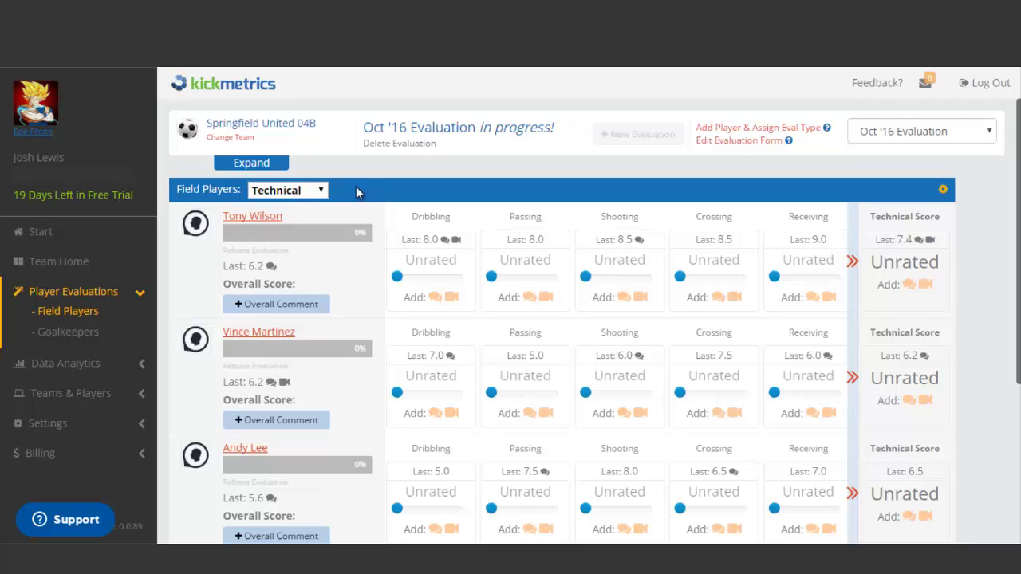
Step: View the first player's individual evaluation page and return to the group view
click(240, 220)
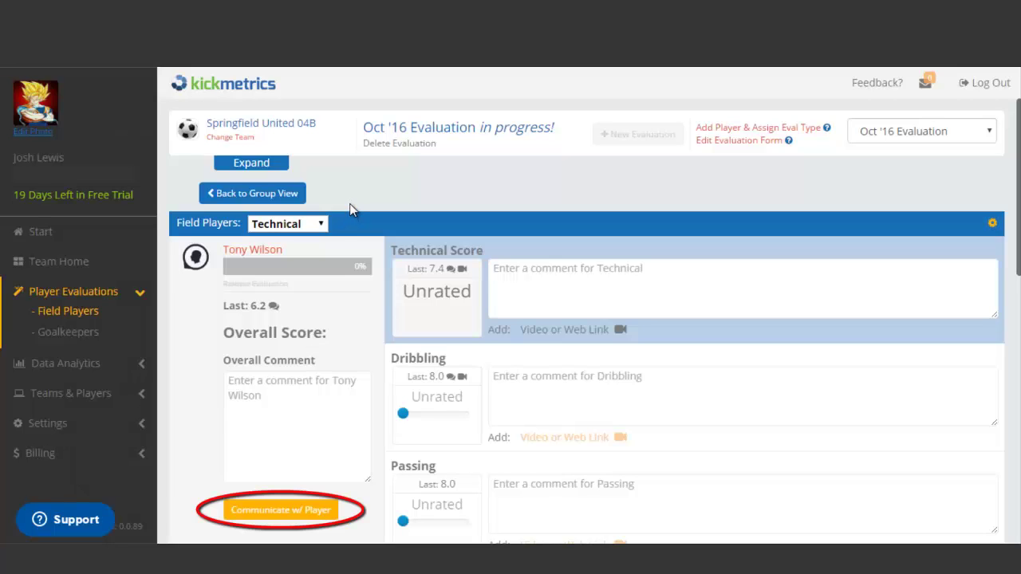
click(261, 194)
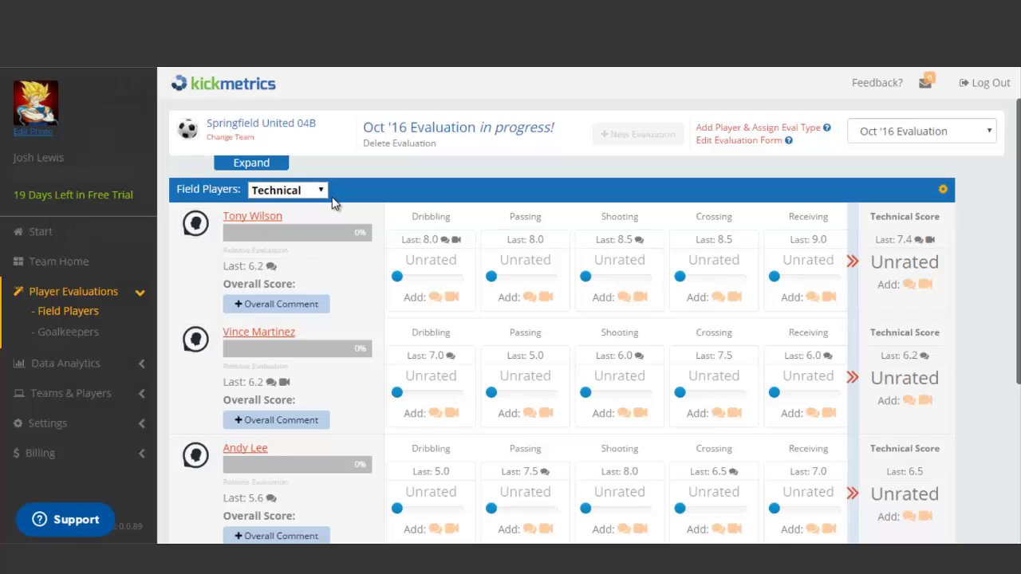
Step: Rate the first player's technical skills: Dribbling 7.5, Passing 8.5 and Shooting 8.5
click(444, 280)
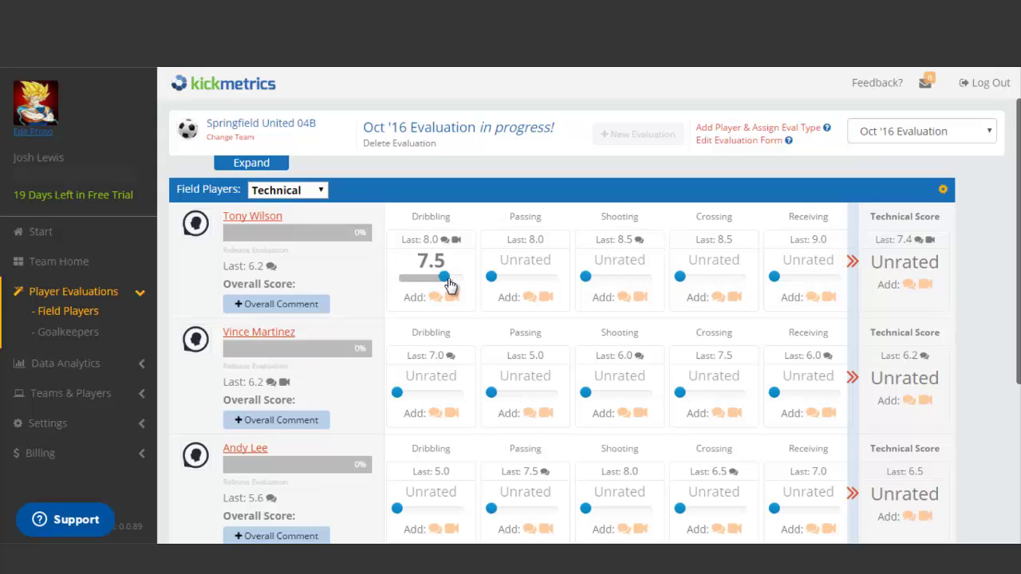
click(545, 279)
click(633, 281)
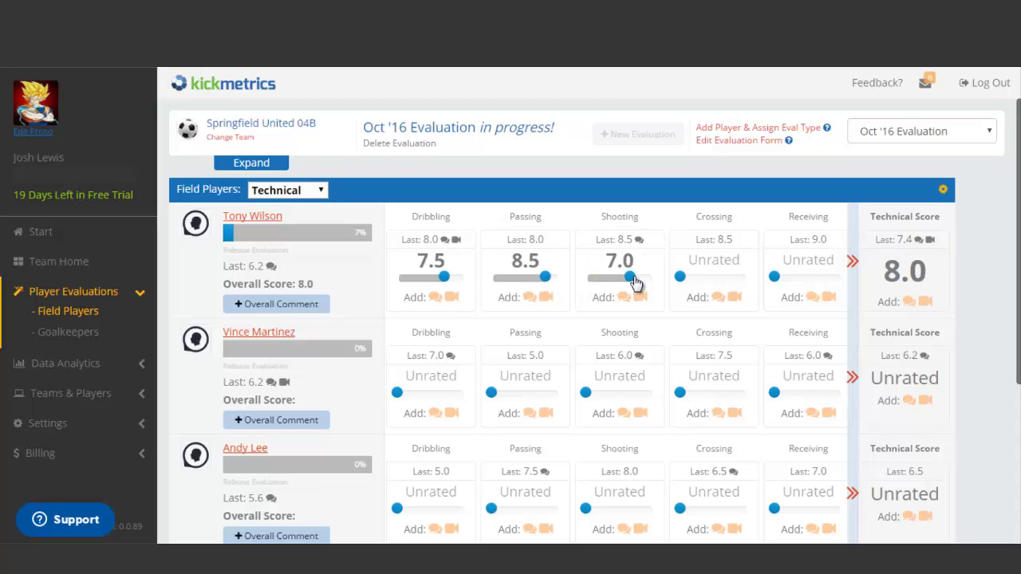
drag(634, 281, 643, 280)
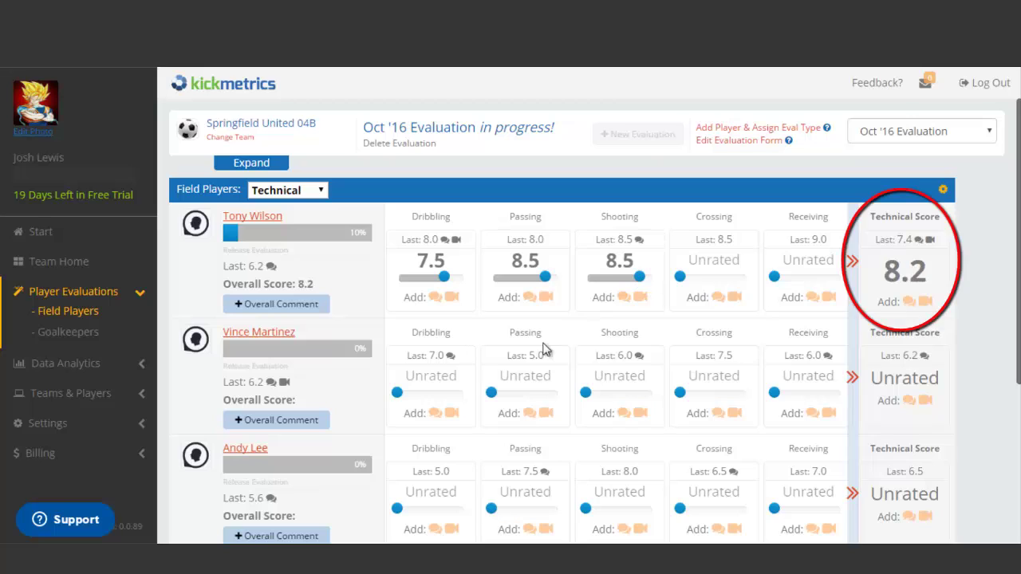
Step: Rate the second player's technical skills: Dribbling 6.0, Passing 6.5 and Shooting 6.0
click(434, 393)
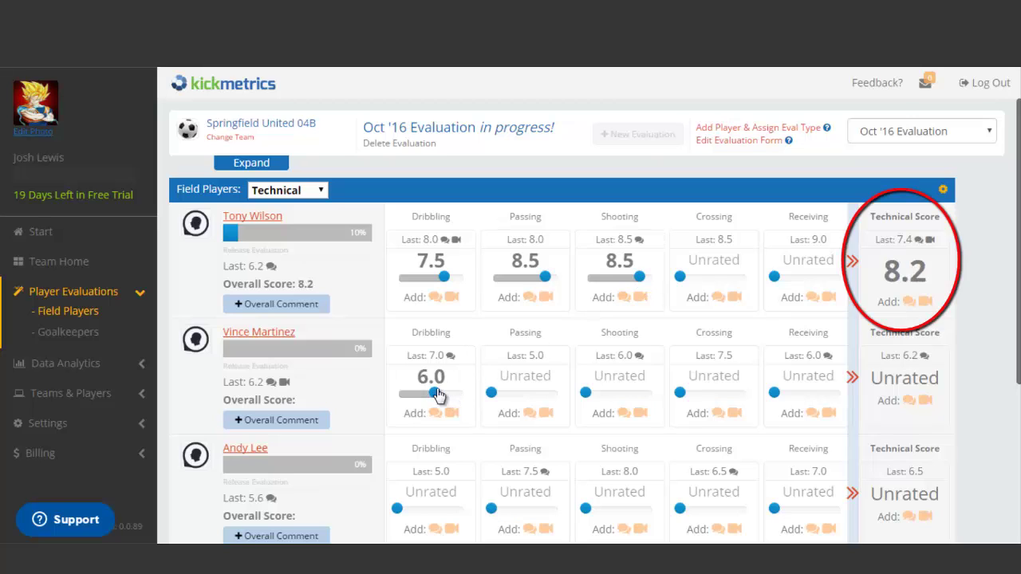
click(532, 393)
click(621, 394)
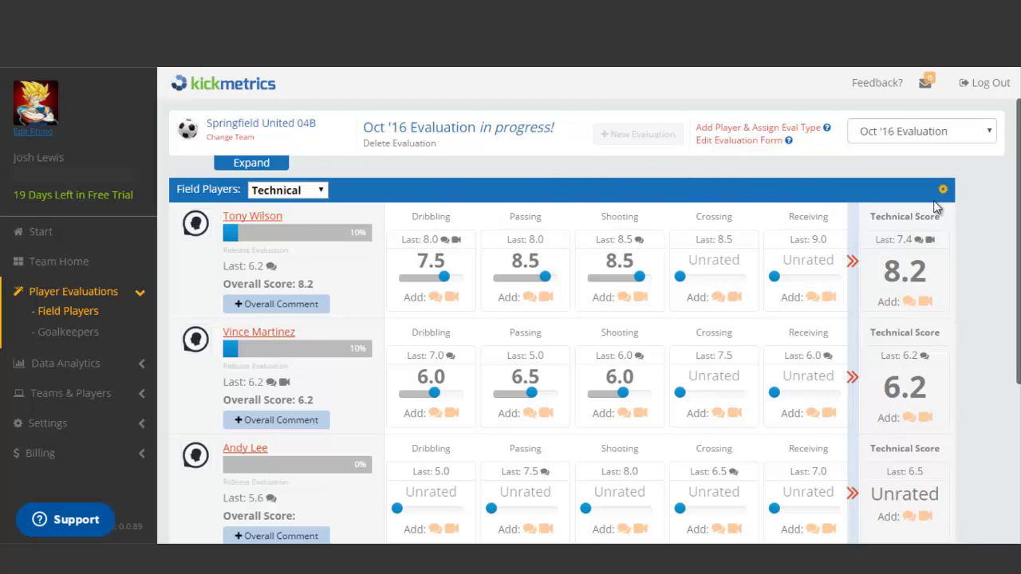
Step: Add the comment "Great job!" to the first player's Dribbling rating
mouse_move(945, 192)
click(432, 298)
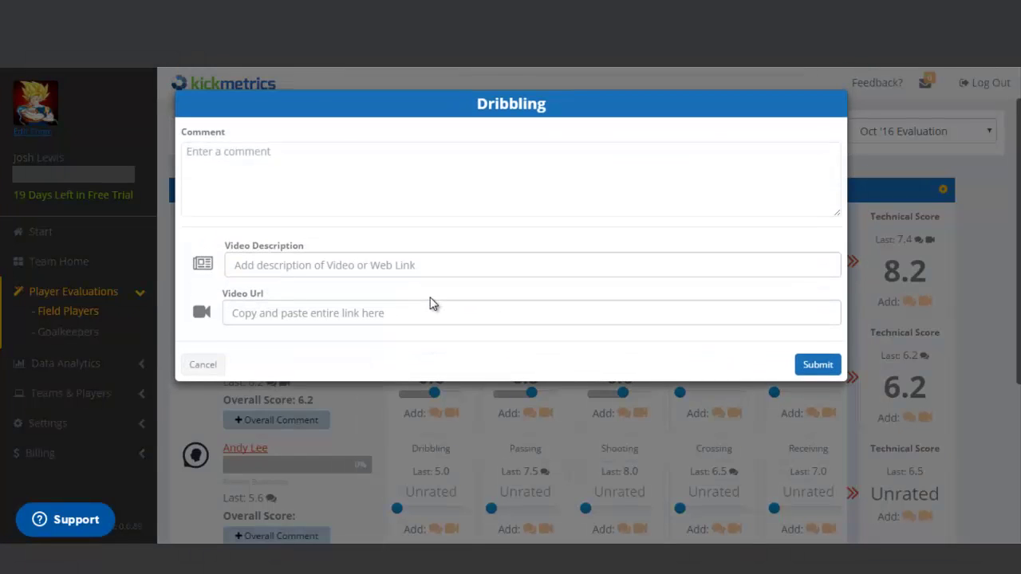
click(354, 188)
text(Great job!)
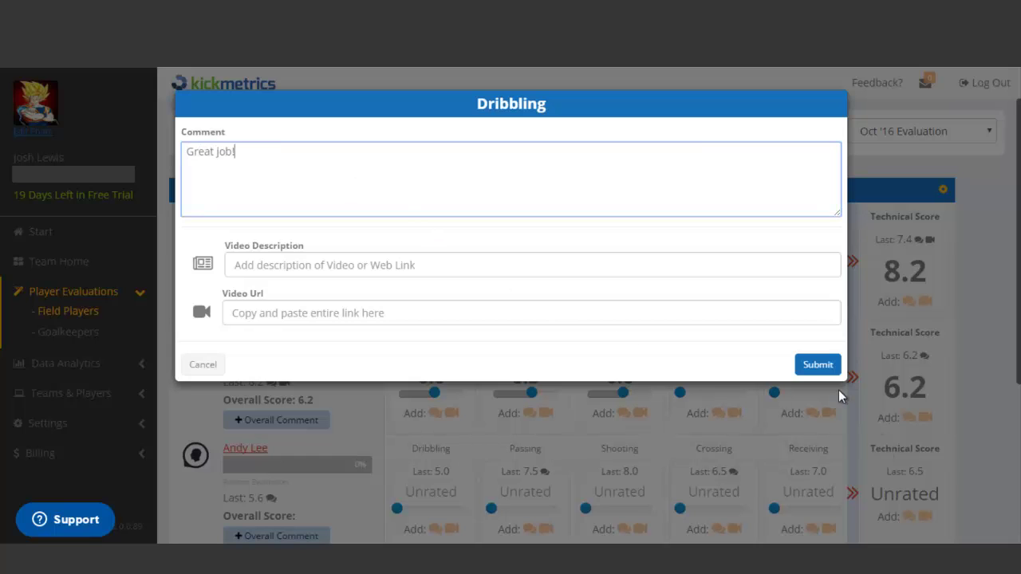
click(817, 366)
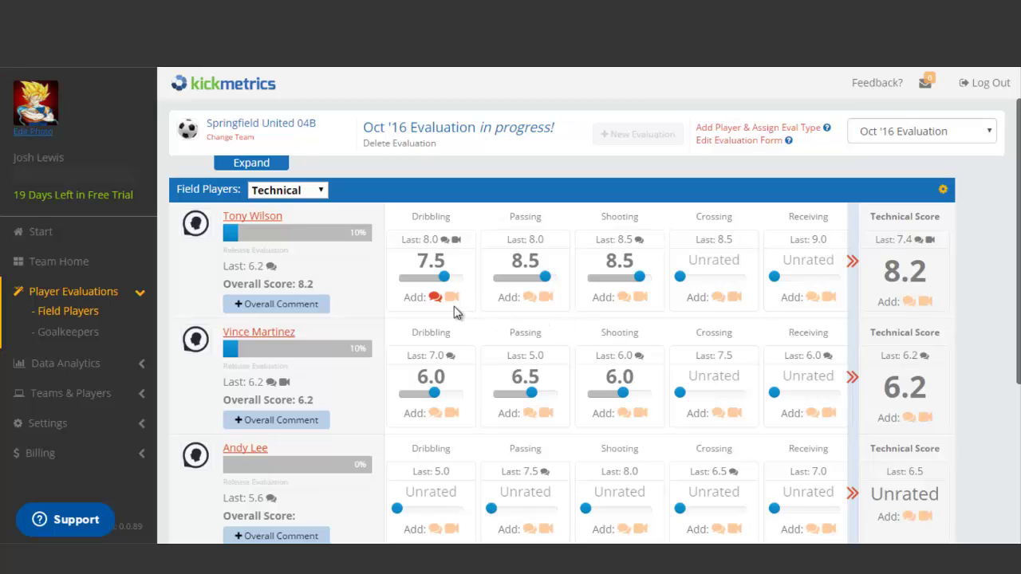
Step: Add the comment "Keep improving your technical skills!" to the first player's Technical Score
click(910, 301)
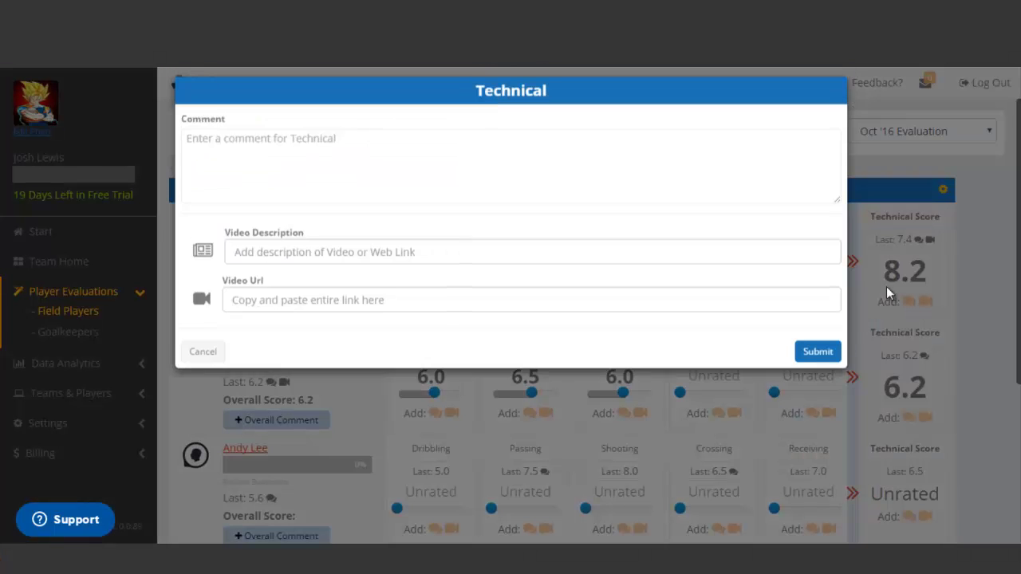
text(Keep im)
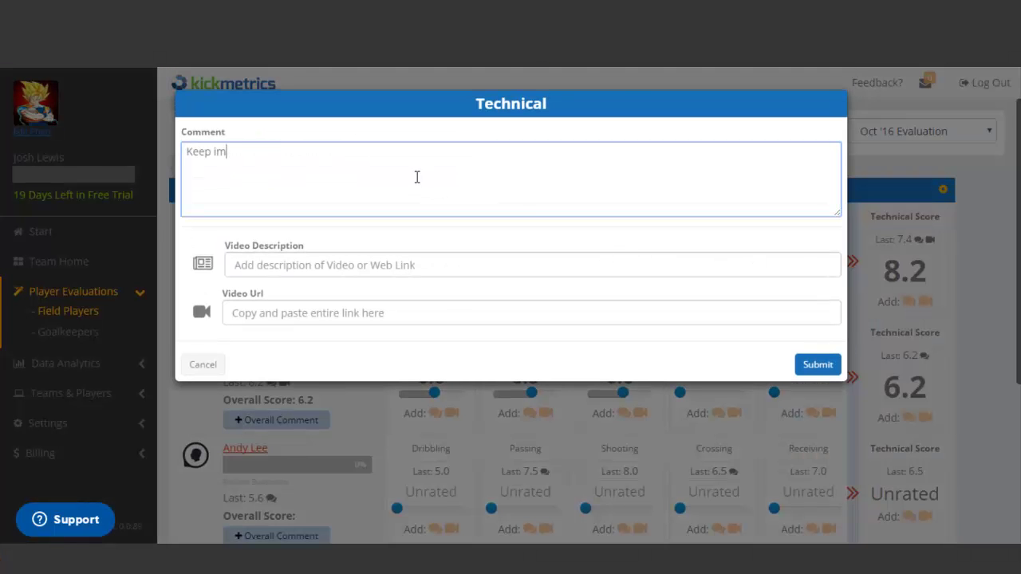
text(proving your technical skills!)
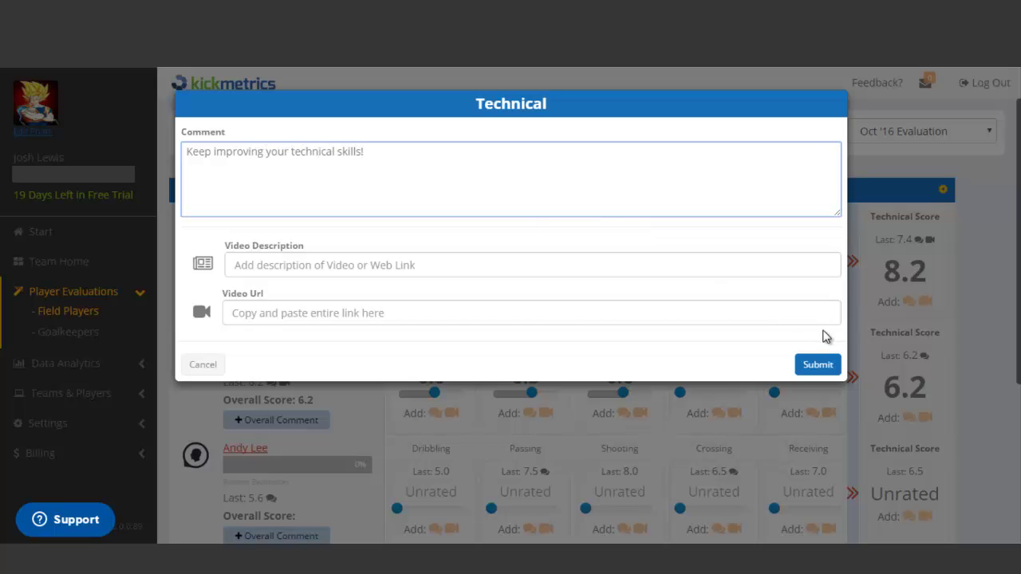
click(814, 365)
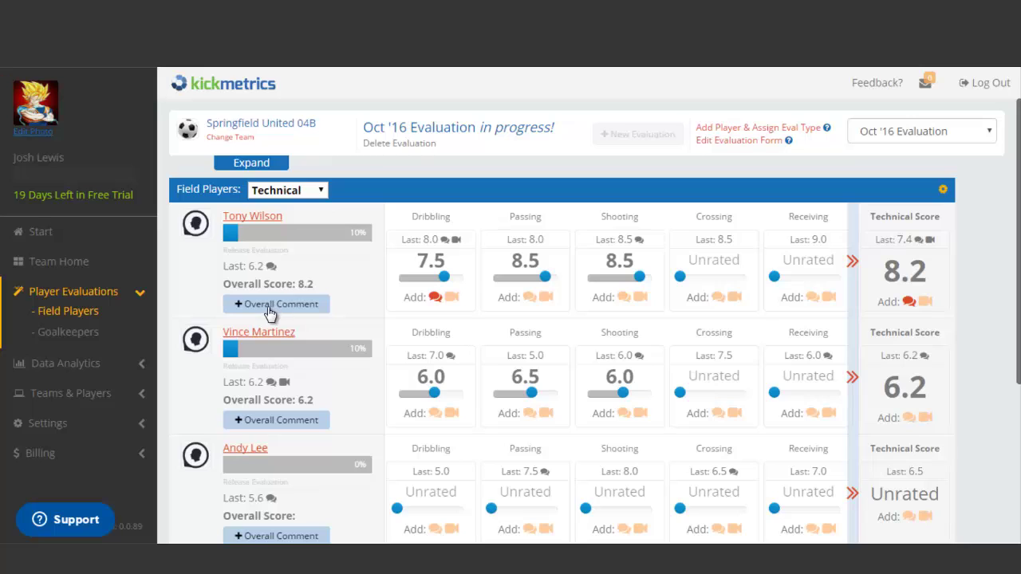
Step: Add the overall comment "You've improved so much over the last few months!" to the first player's evaluation
click(267, 307)
click(260, 187)
text(You)
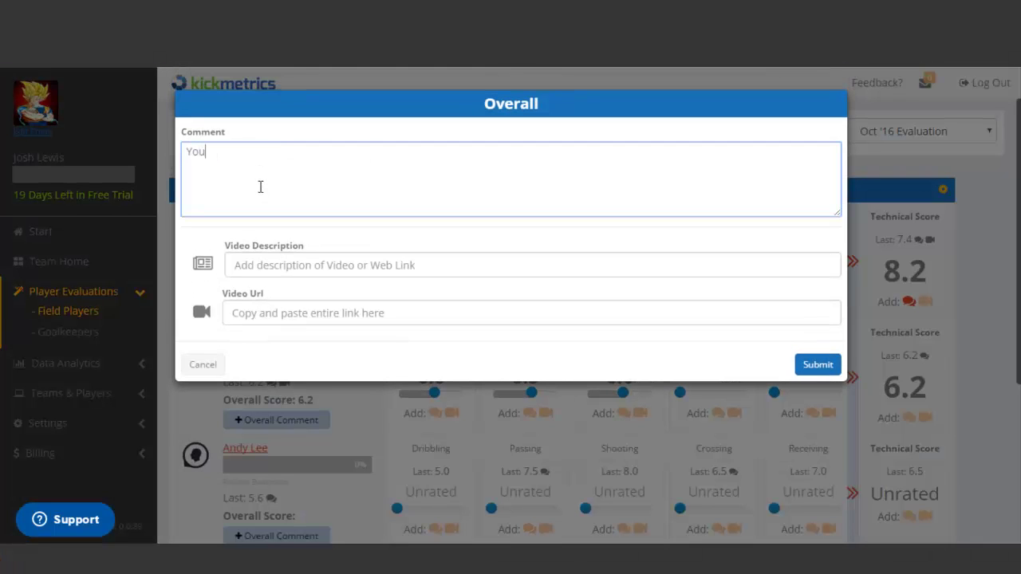
text('ve improved so m)
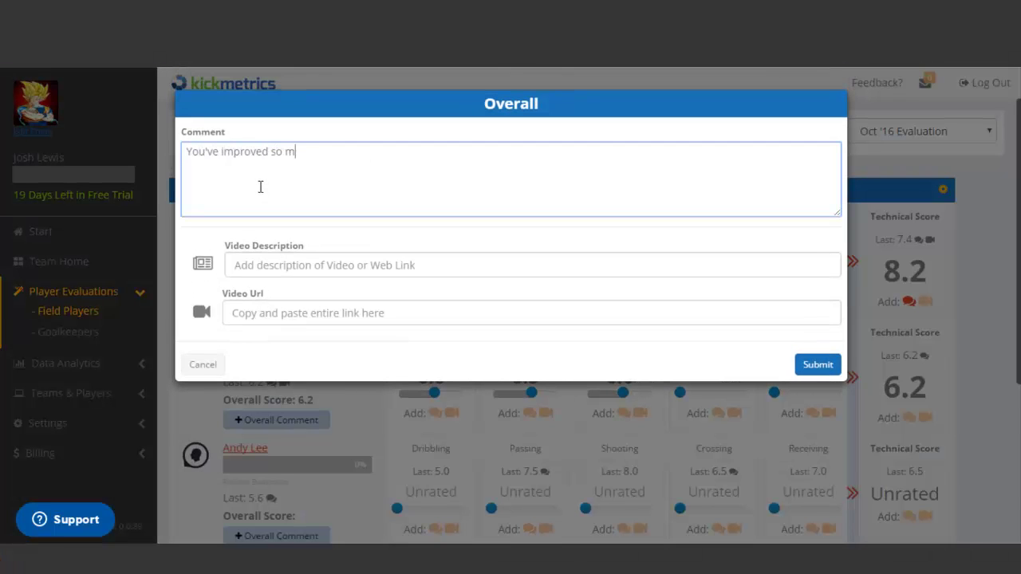
text(uch over the last few months!)
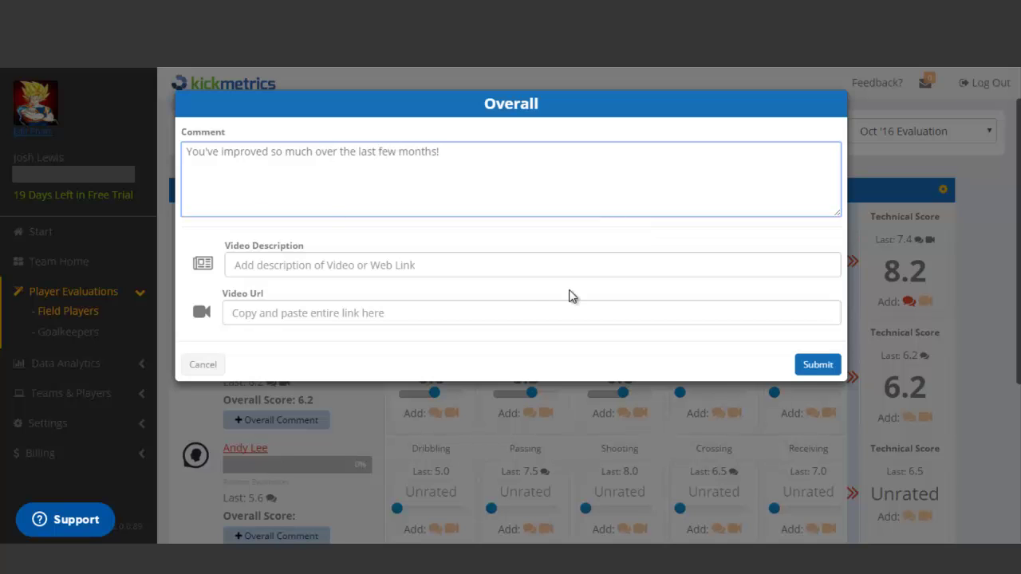
click(817, 365)
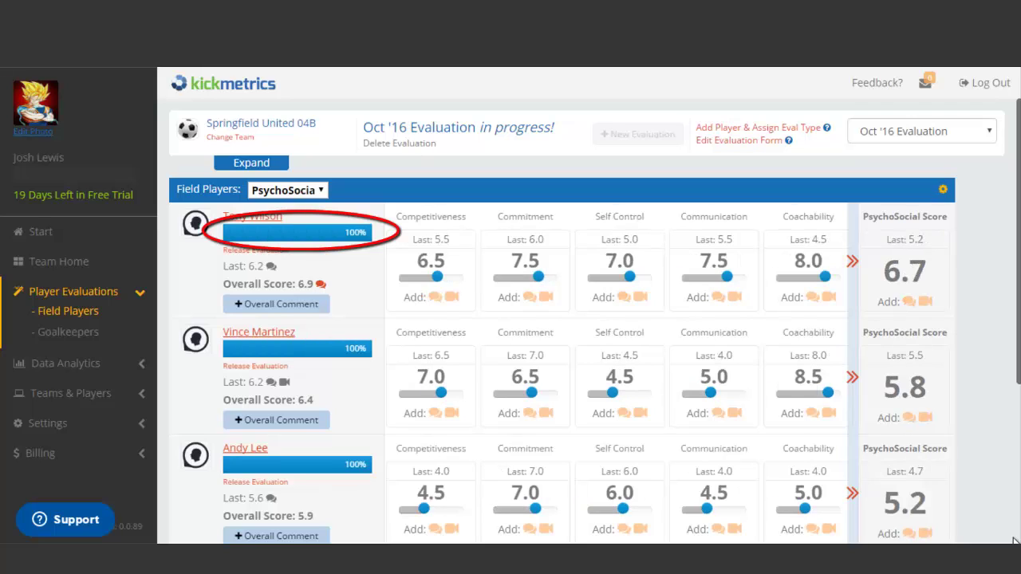
Step: Release the first player's completed evaluation and the evaluations of the whole team at once
click(235, 251)
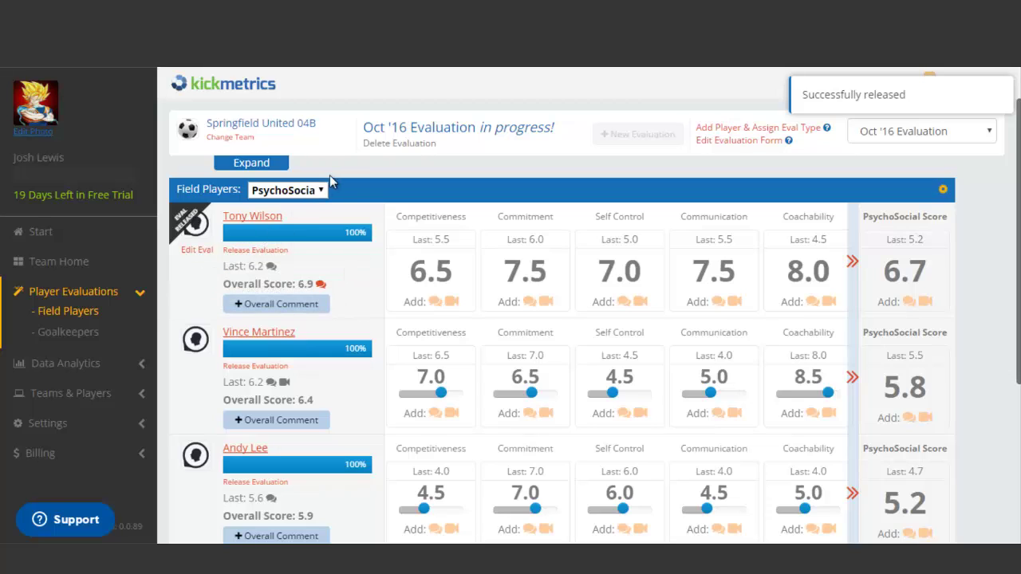
click(258, 166)
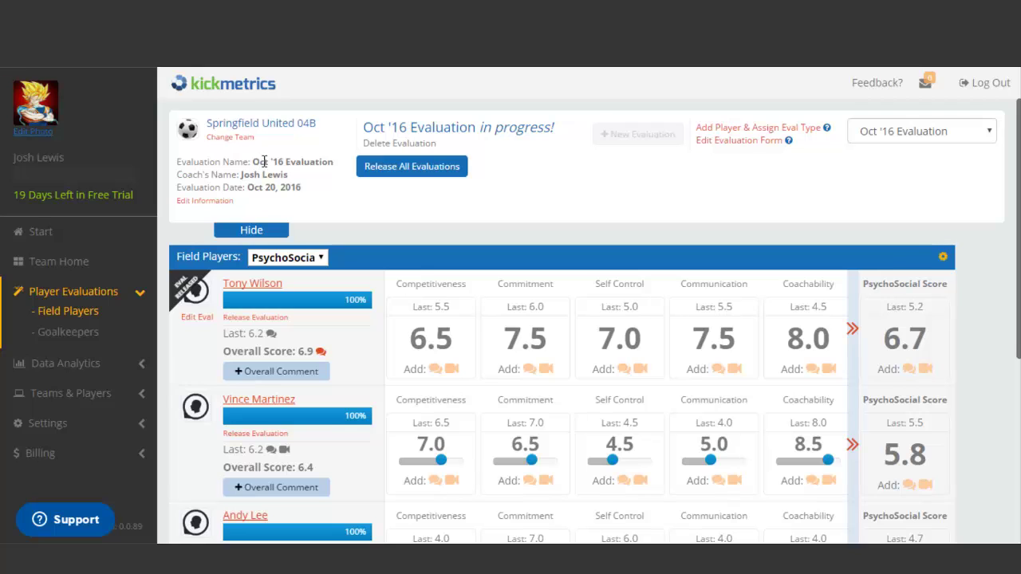
mouse_move(423, 171)
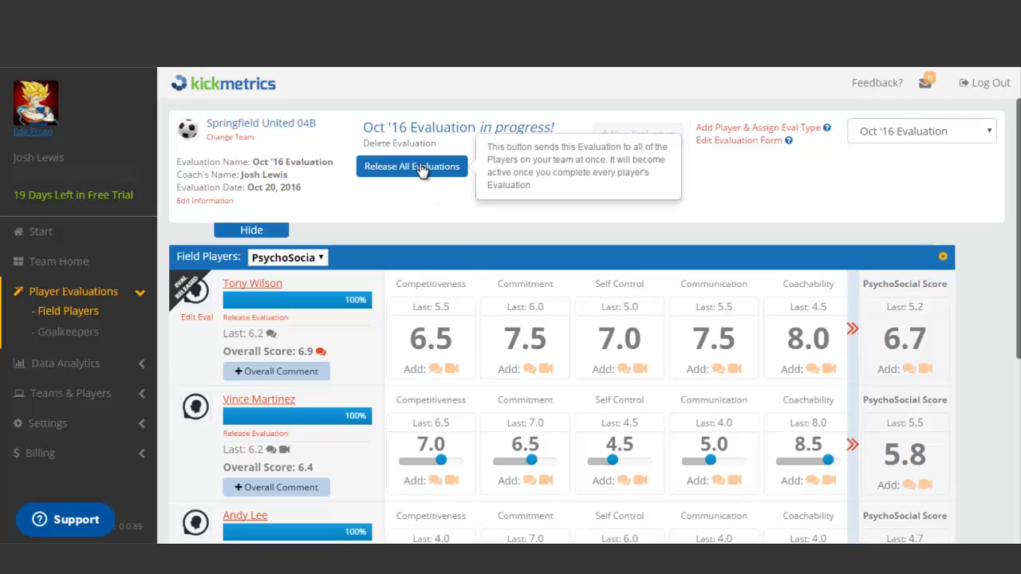
click(423, 172)
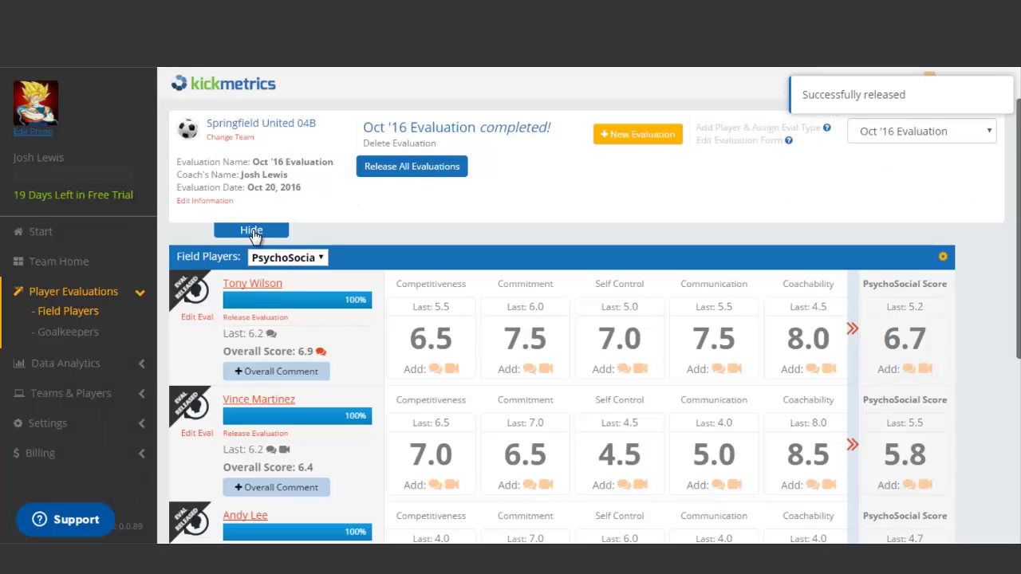
click(252, 230)
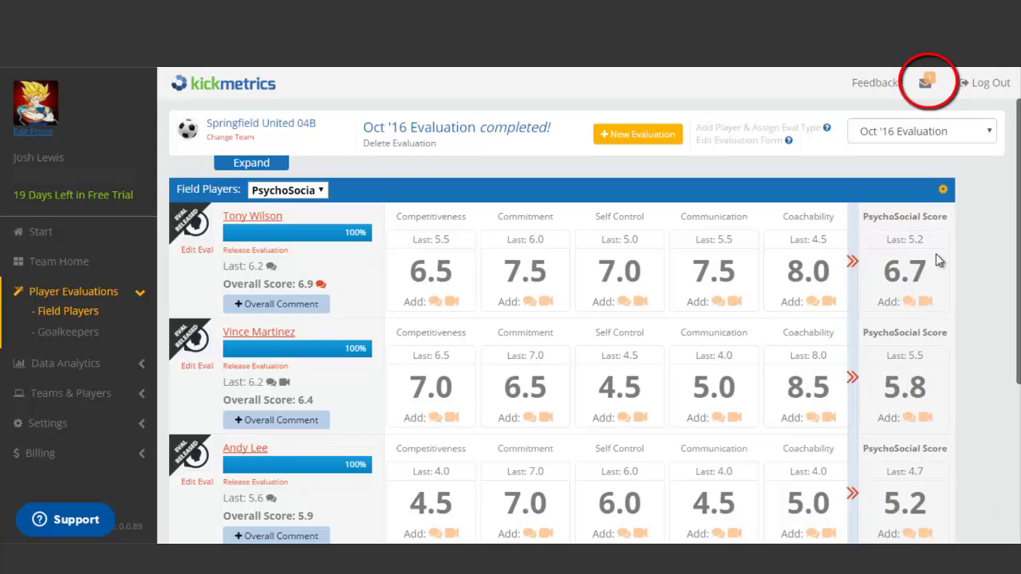
Step: Reply to the newest message about the Oct '16 Evaluation with "Sure. We can chat now, or let me know some times you are free this week!"
click(926, 85)
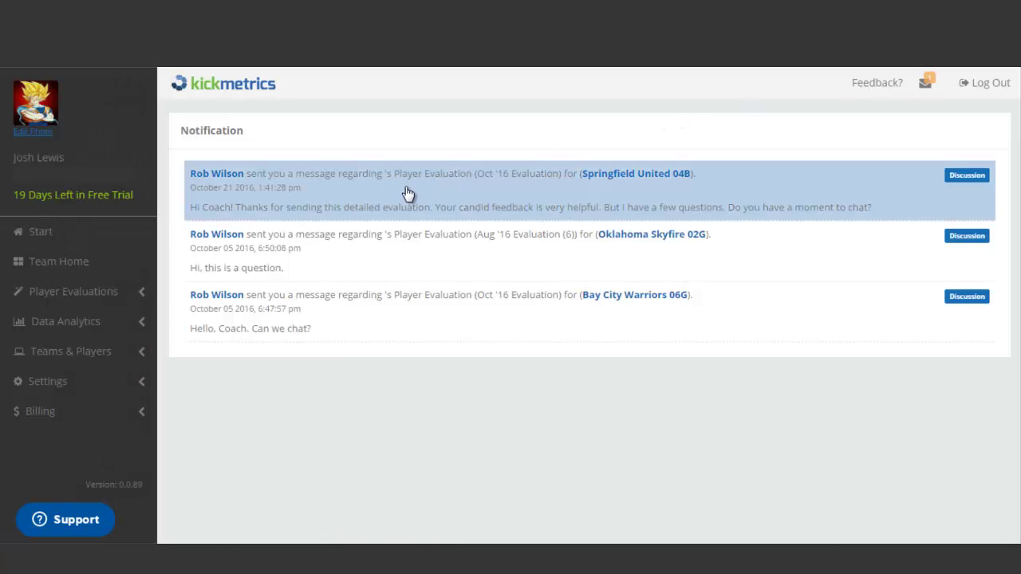
click(406, 193)
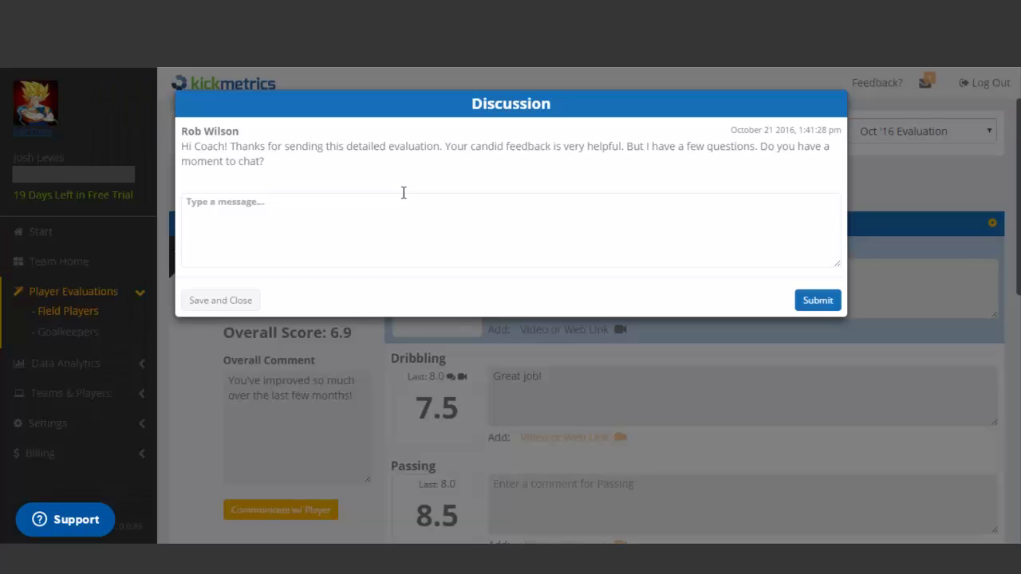
click(390, 218)
text(Sure)
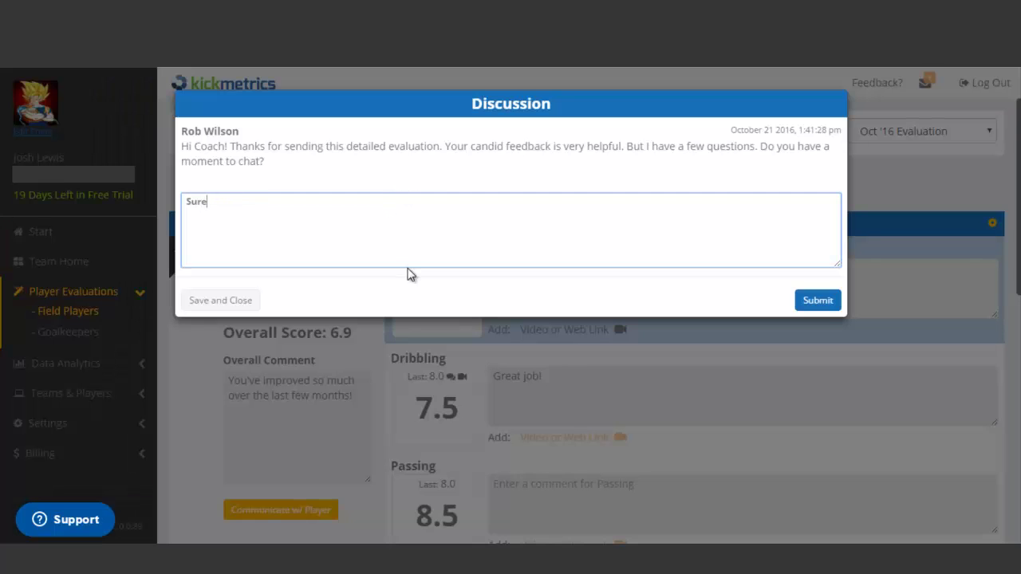
text(. We can chat now, or lete me)
key(BackSpace)
key(BackSpace)
key(BackSpace)
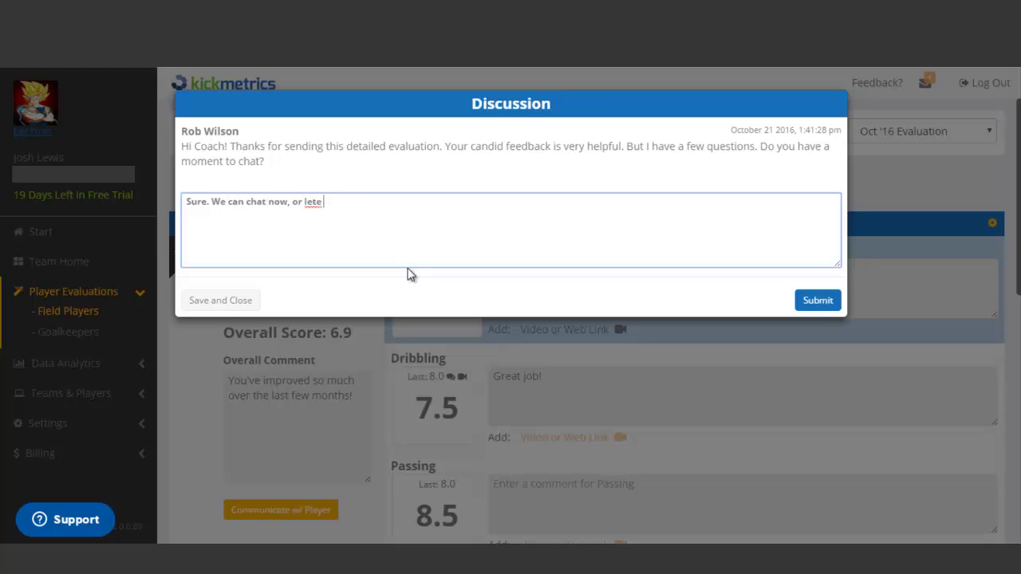
key(BackSpace)
text(me know some times)
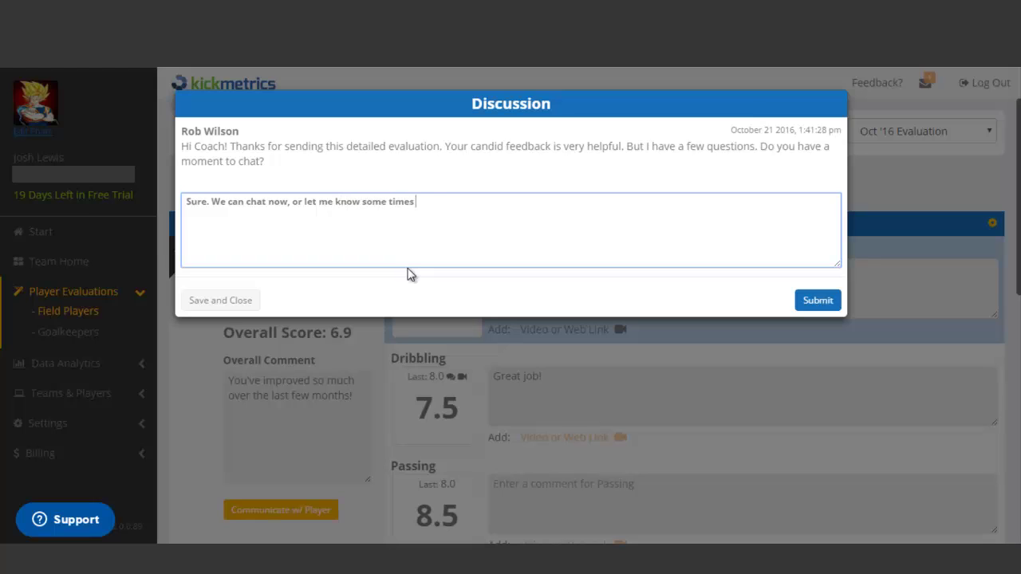
text( you are free this week!)
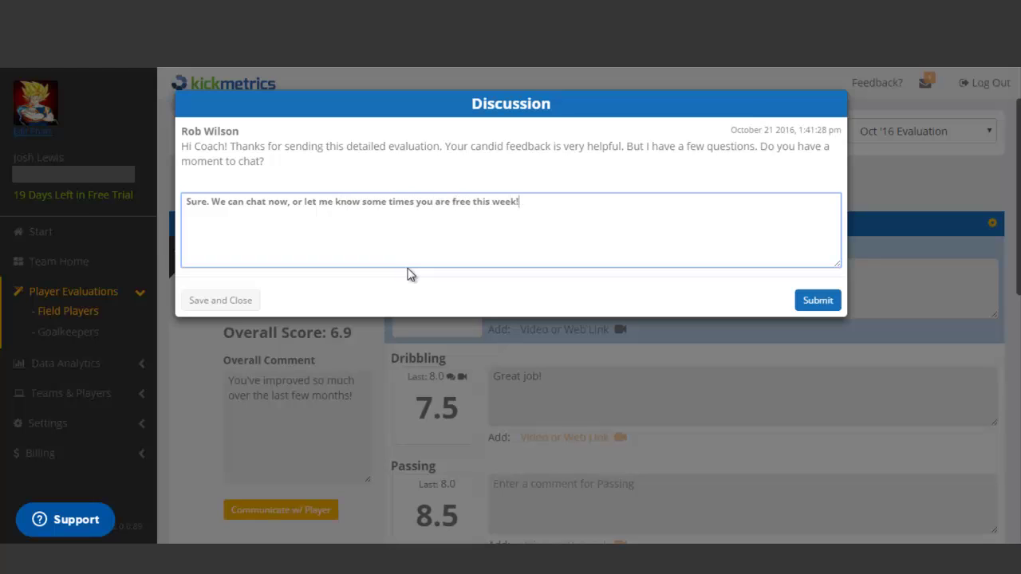
click(807, 301)
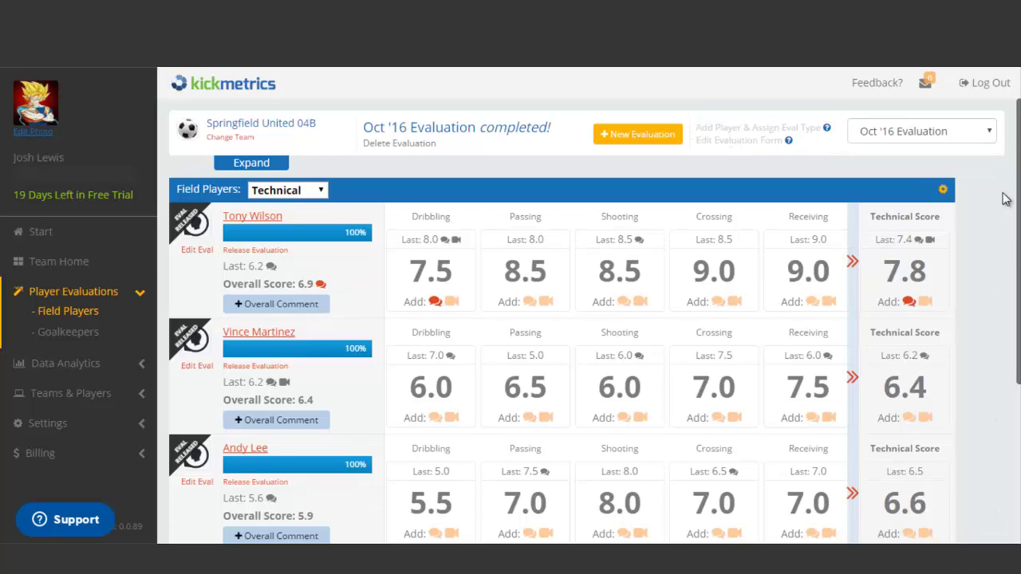
Step: Review the team's list of available evaluations and the editable coach and evaluation name information of the Oct '16 Evaluation
click(990, 133)
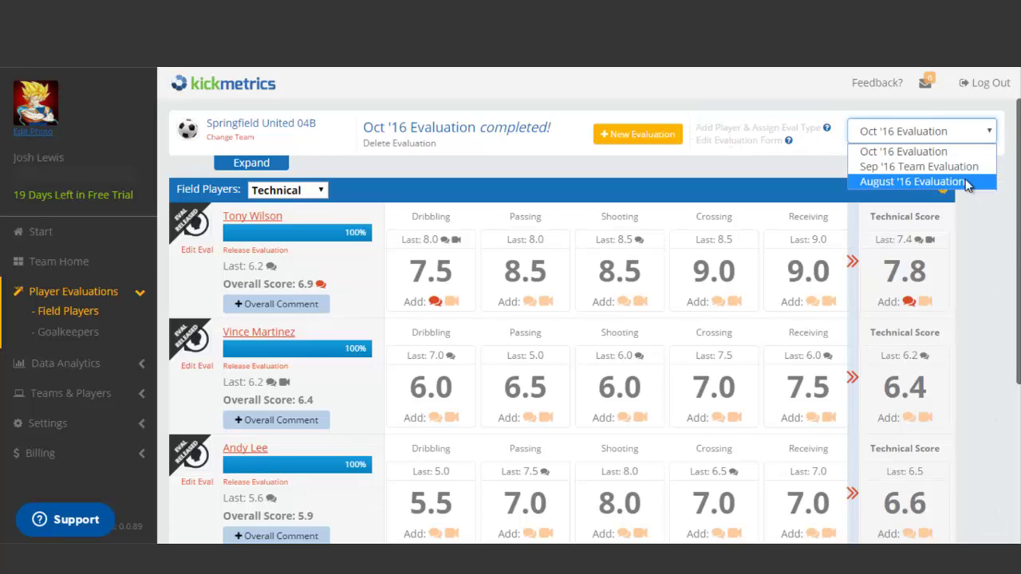
click(989, 134)
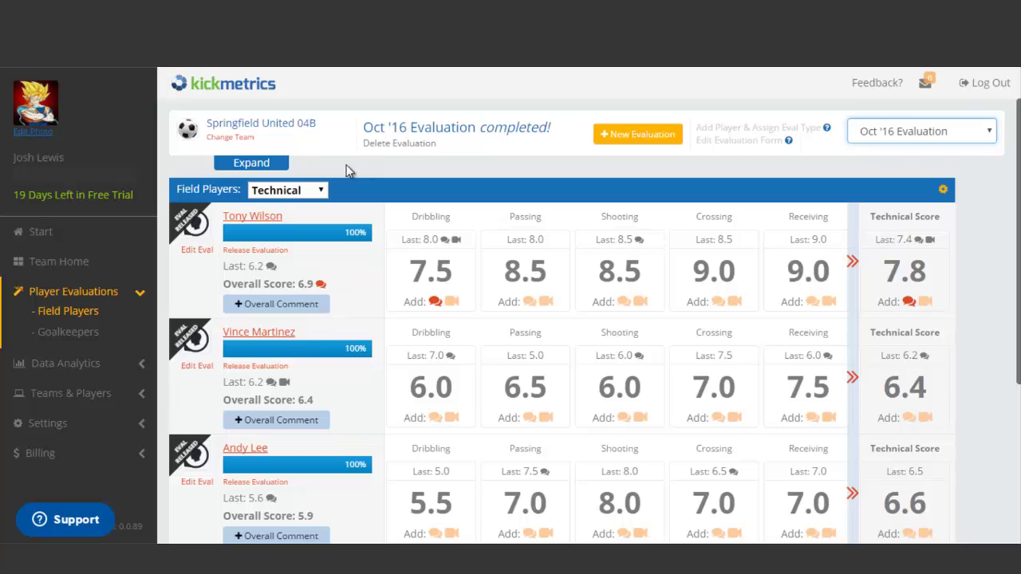
click(238, 162)
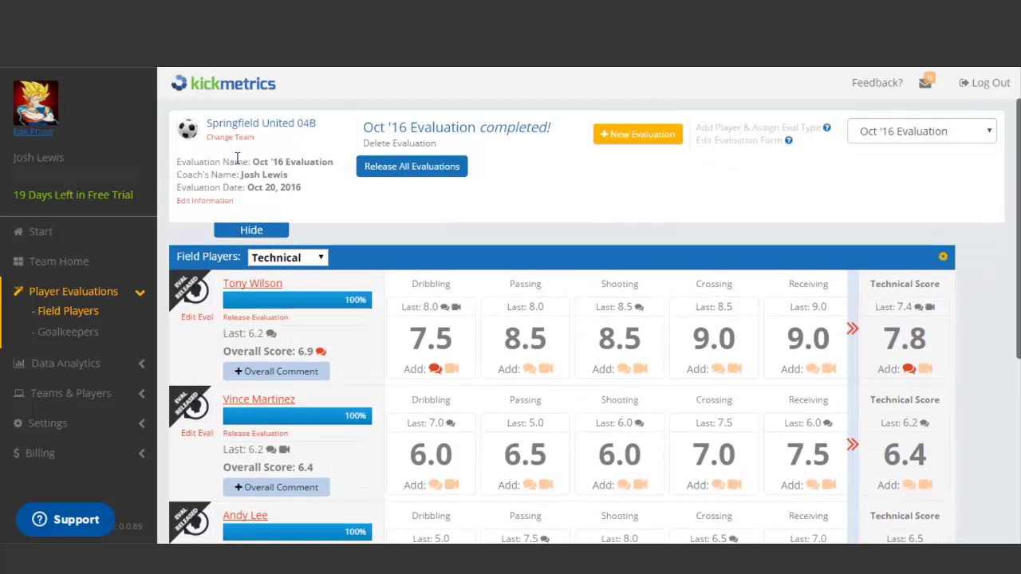
click(216, 201)
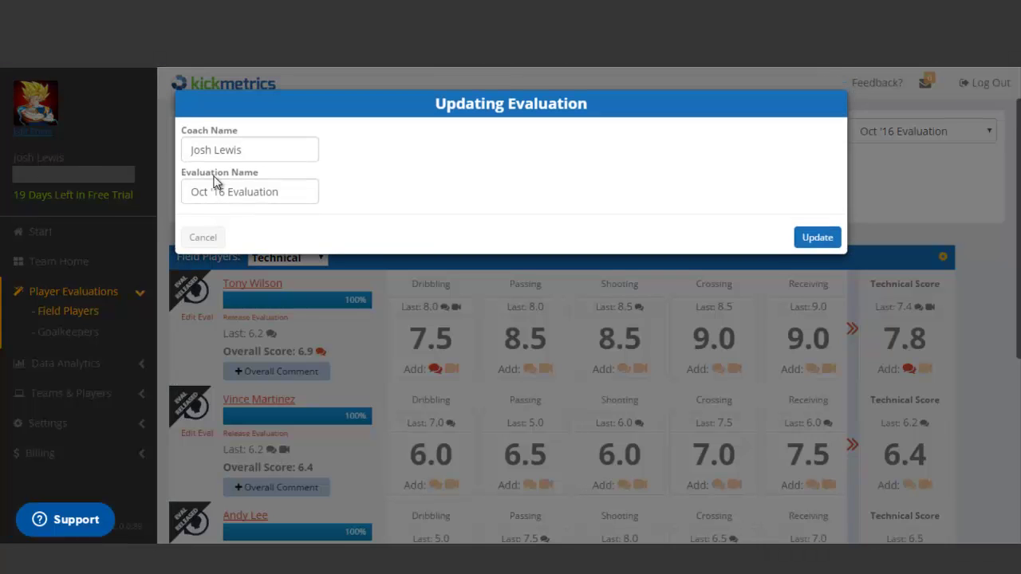
click(204, 239)
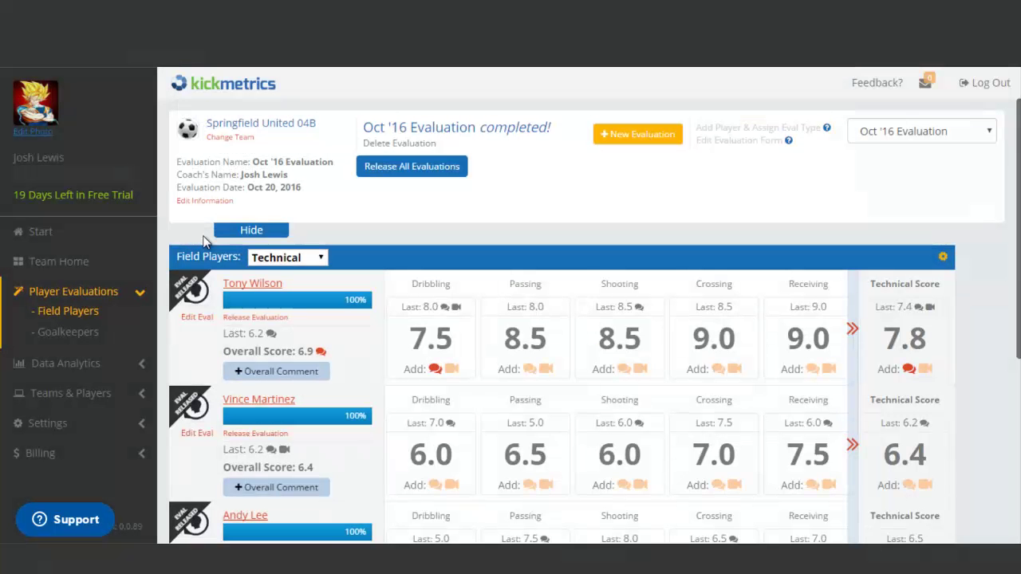
click(247, 233)
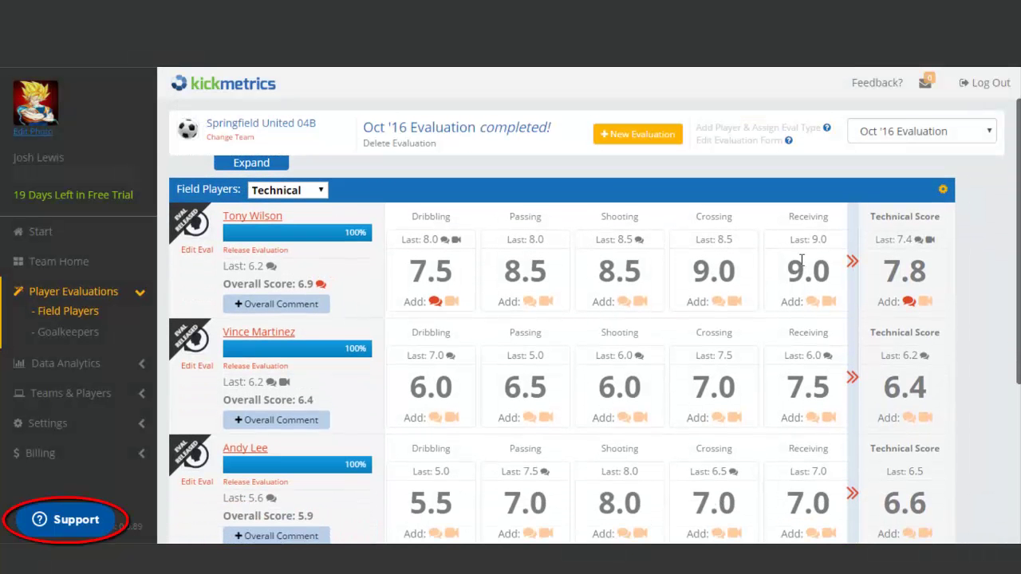